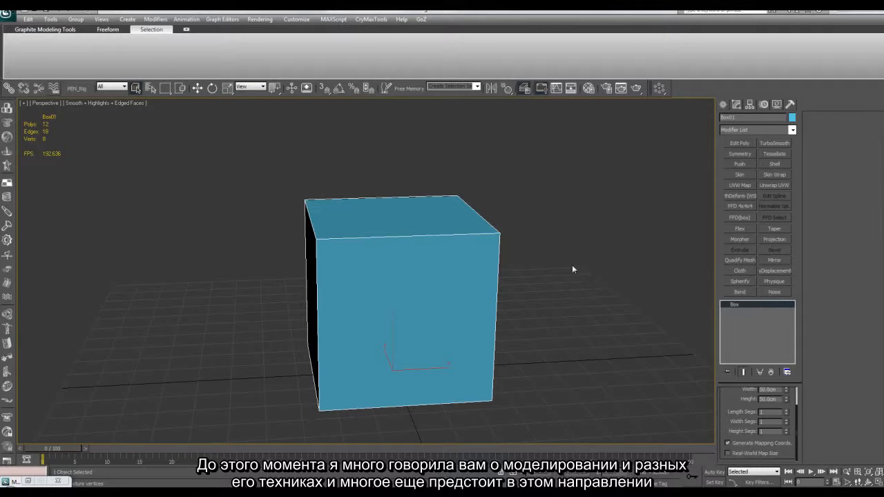
Bring up the paper_design image in Windows Photo Viewer to examine the unfolded paper cubes, and return to the box scene
middle_click_drag(559, 277, 564, 283)
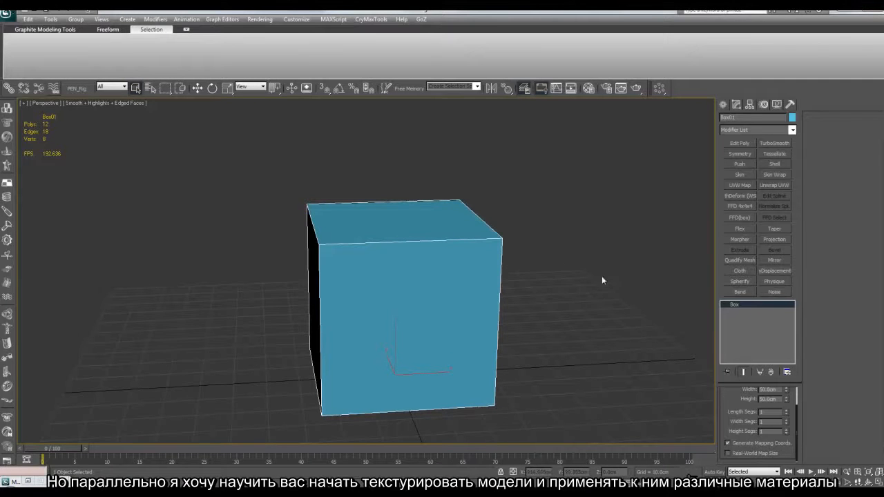
middle_click_drag(590, 306, 584, 300)
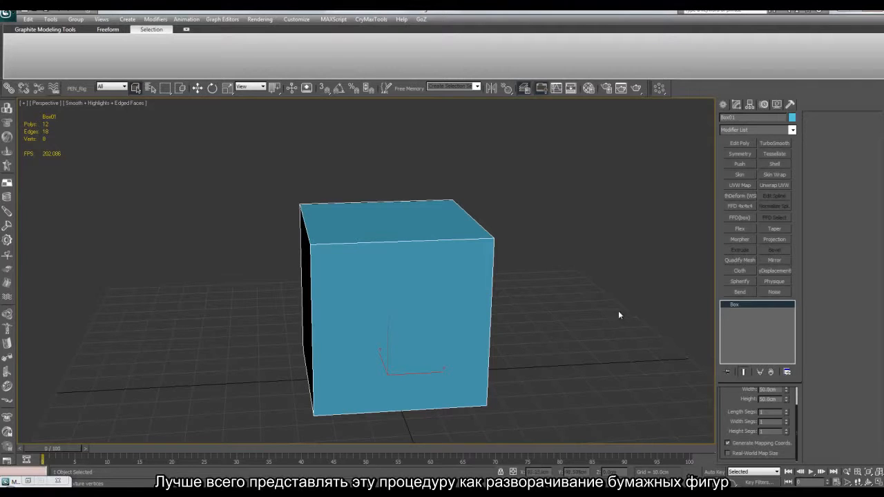
mouse_move(248, 492)
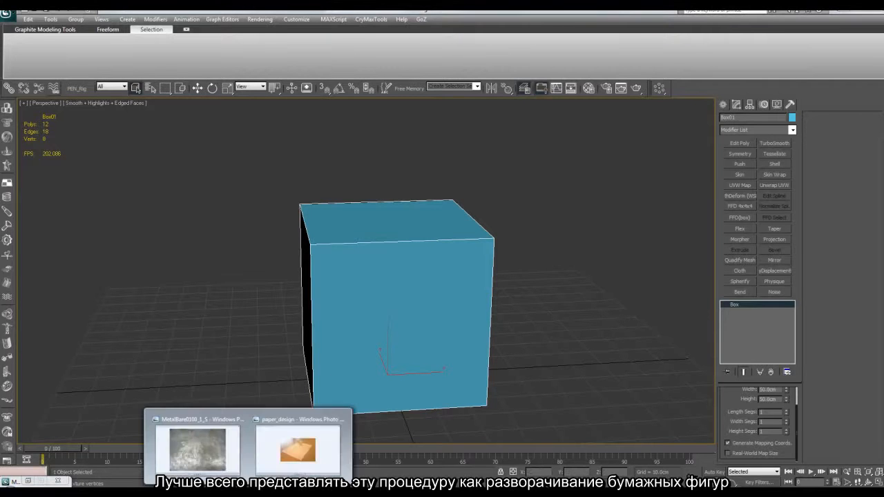
left_click(296, 458)
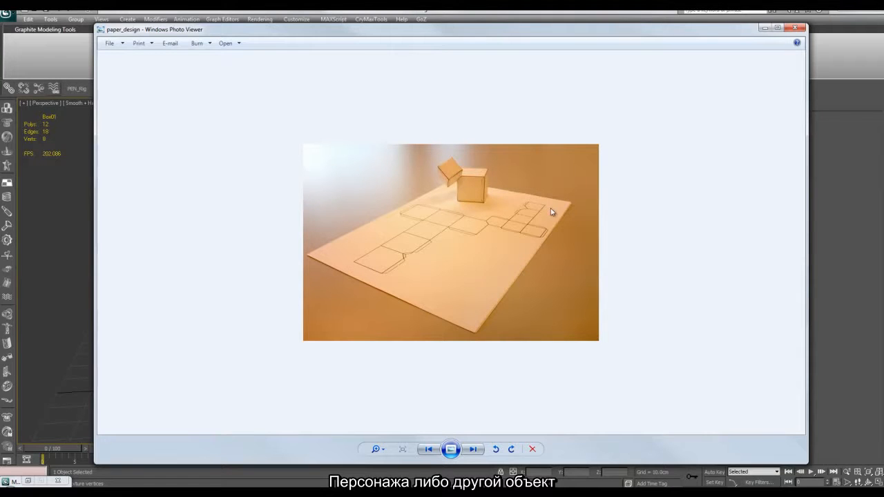
left_click(765, 28)
Apply the Unwrap UVW modifier to the box
middle_click_drag(542, 266, 532, 311)
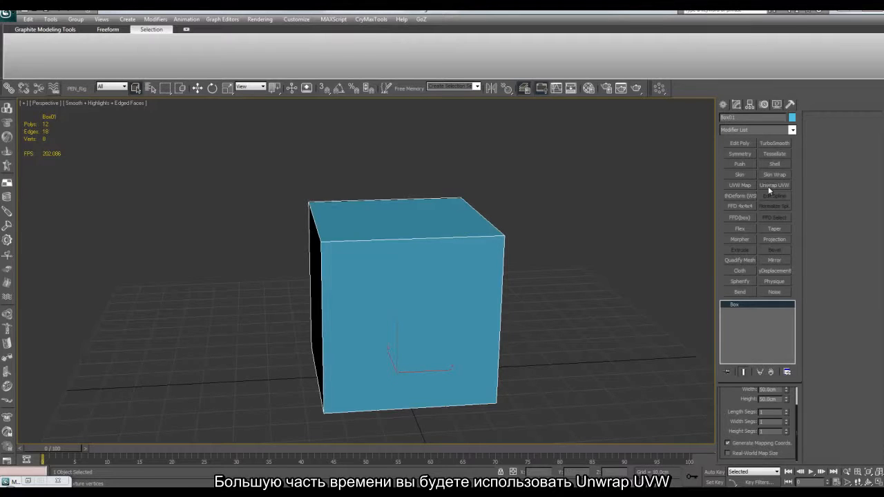
middle_click_drag(554, 268, 552, 280)
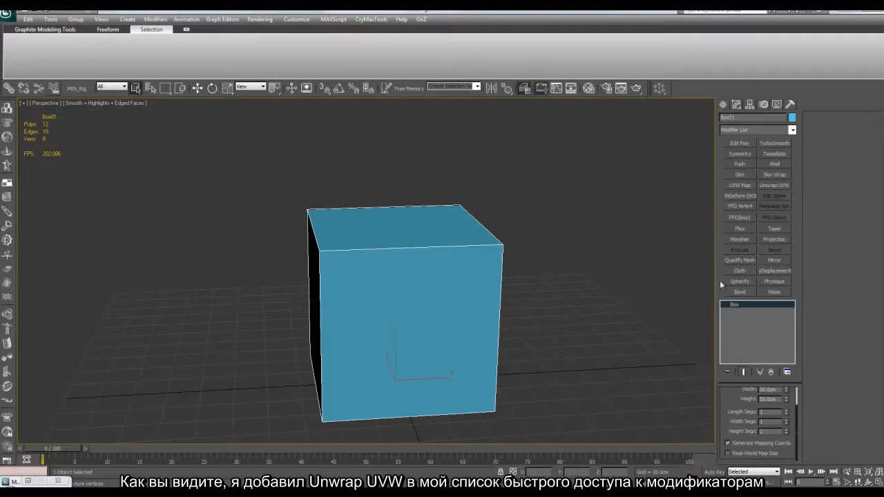
left_click(773, 185)
middle_click_drag(541, 352, 562, 345)
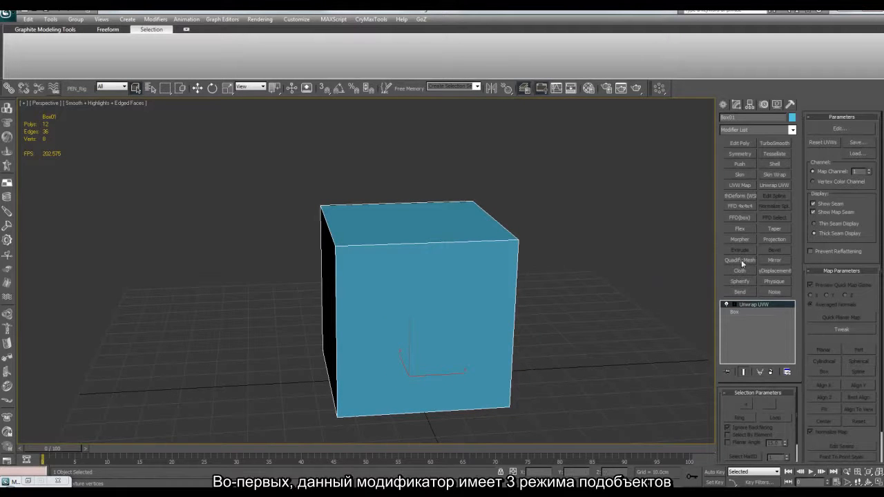
Go through the Unwrap UVW Vertex, Edge and Face sub-object levels and select the box's front face at Face level
left_click(732, 305)
left_click(750, 312)
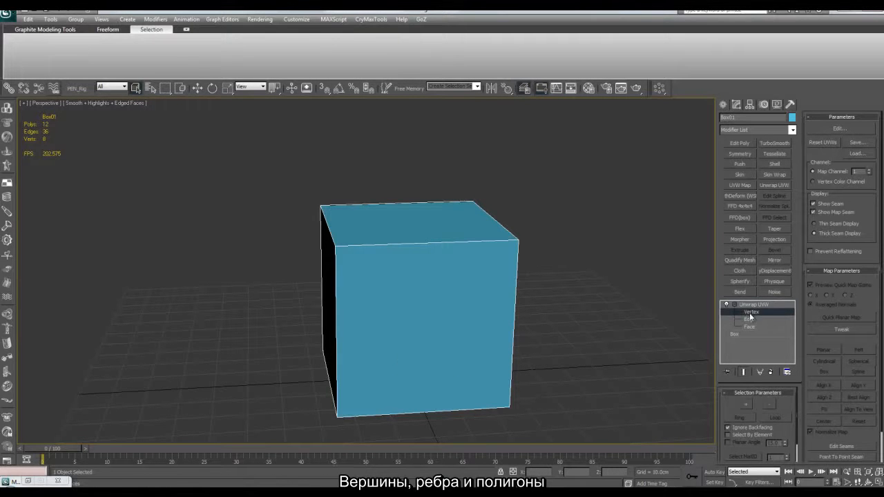
left_click(750, 319)
left_click(749, 326)
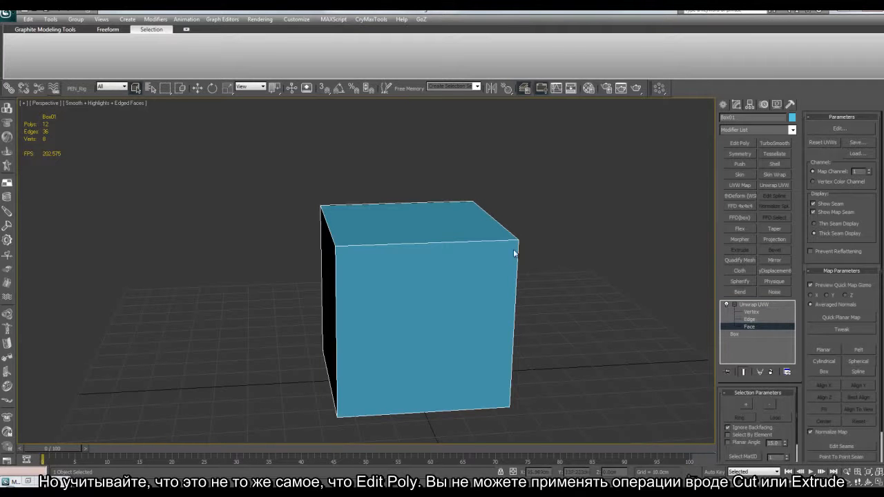
middle_click_drag(582, 270, 600, 285)
left_click(511, 280)
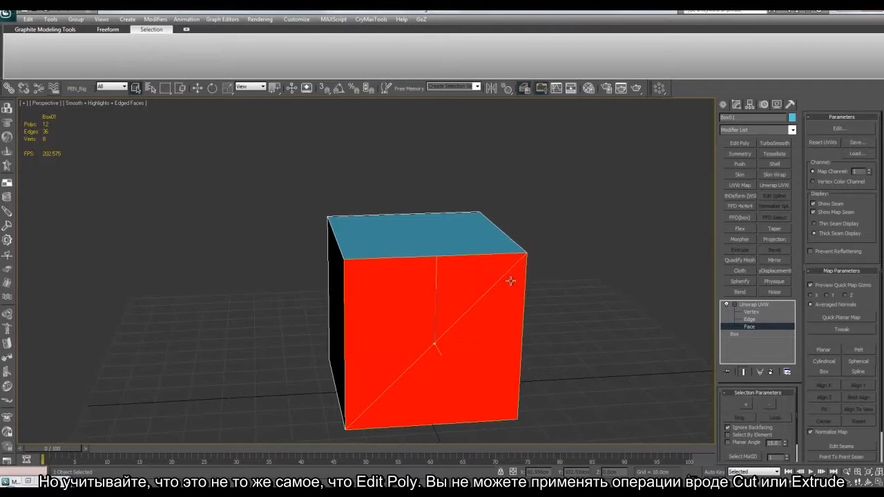
mouse_move(513, 268)
middle_mouse_down()
mouse_move(514, 257)
mouse_move(551, 255)
mouse_move(590, 263)
mouse_move(574, 269)
mouse_move(558, 256)
mouse_move(509, 266)
middle_mouse_up()
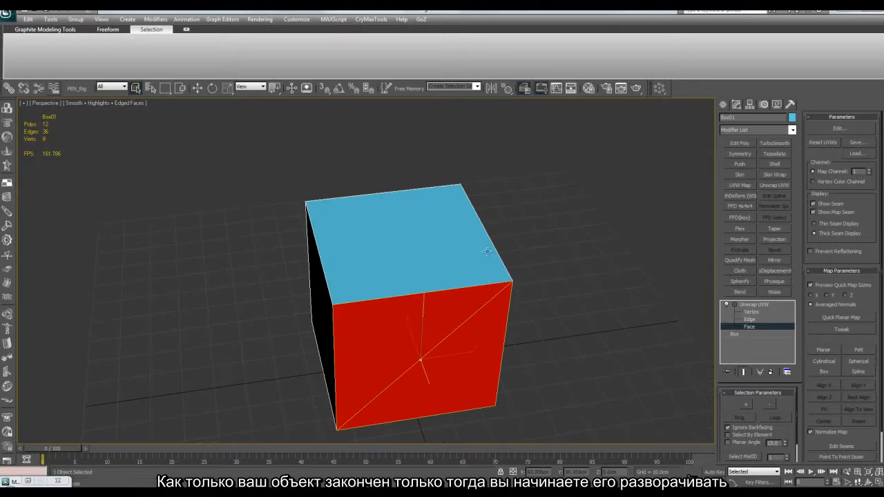
middle_click_drag(581, 297, 672, 303, "alt")
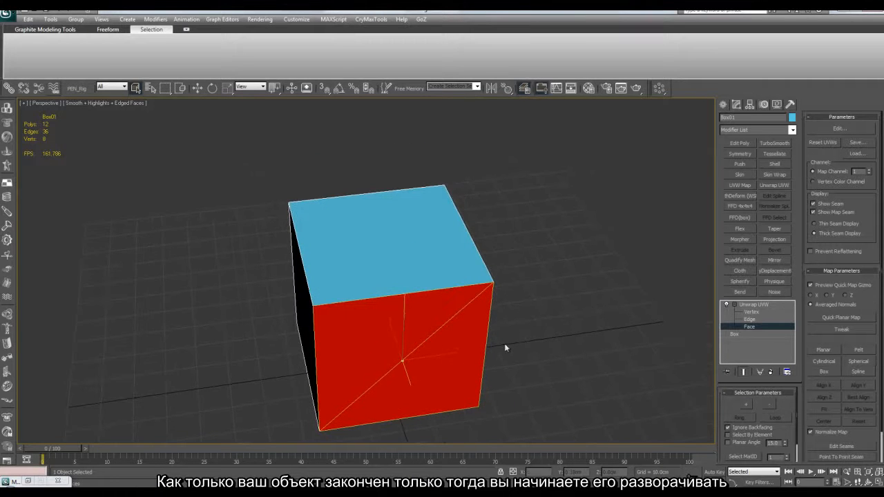
middle_click_drag(567, 314, 563, 315)
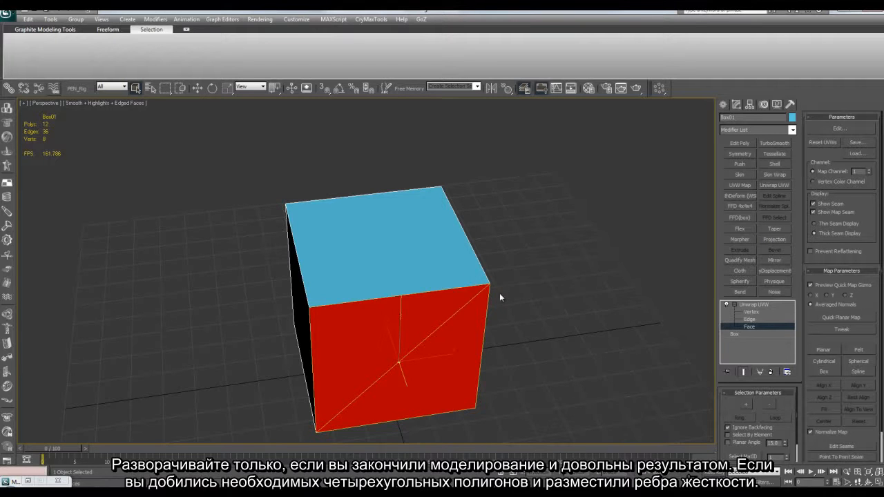
middle_click_drag(533, 336, 491, 315, "alt")
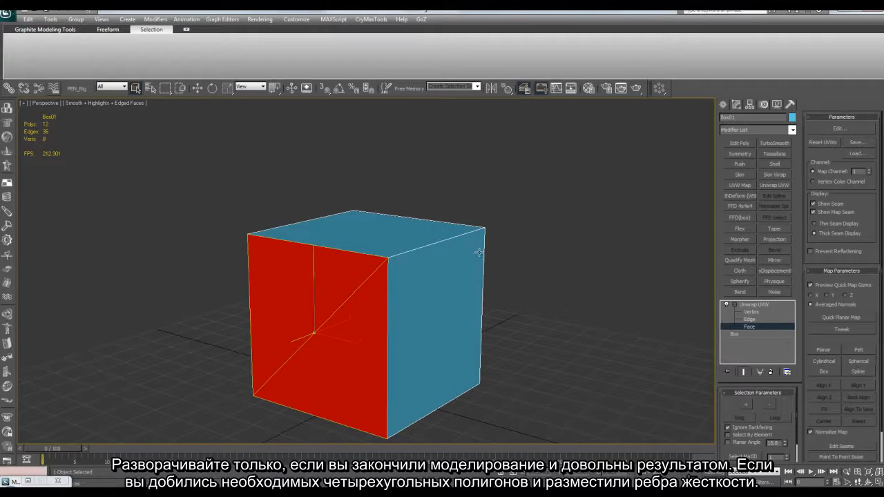
middle_click_drag(387, 273, 434, 291, "alt")
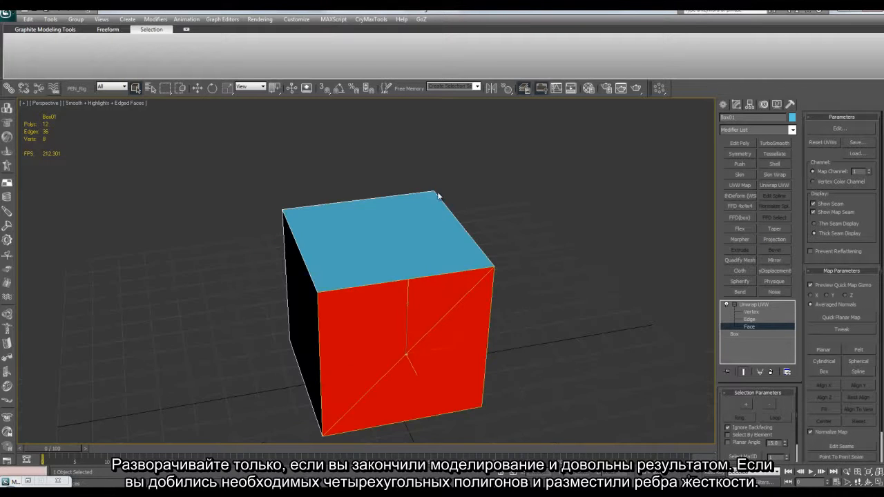
middle_click_drag(472, 263, 500, 265, "alt")
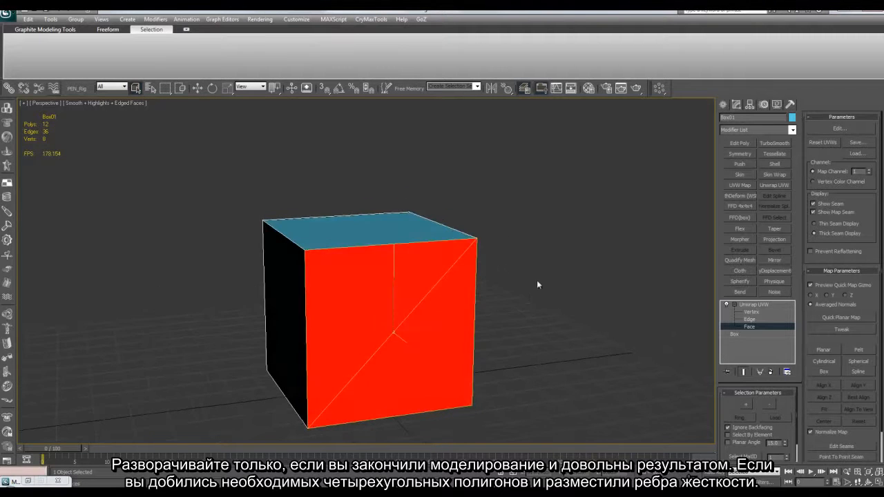
middle_click_drag(566, 306, 570, 274, "alt")
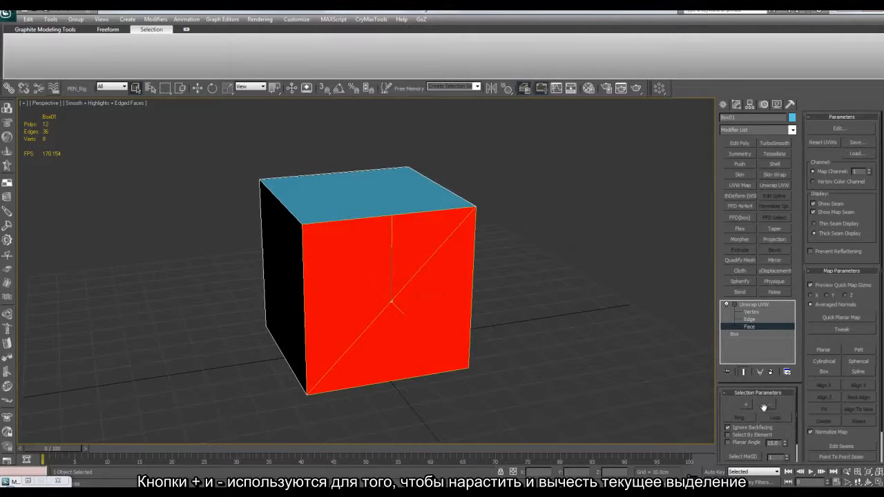
Grow the front face selection once, and shrink it until no face is selected
left_click(745, 405)
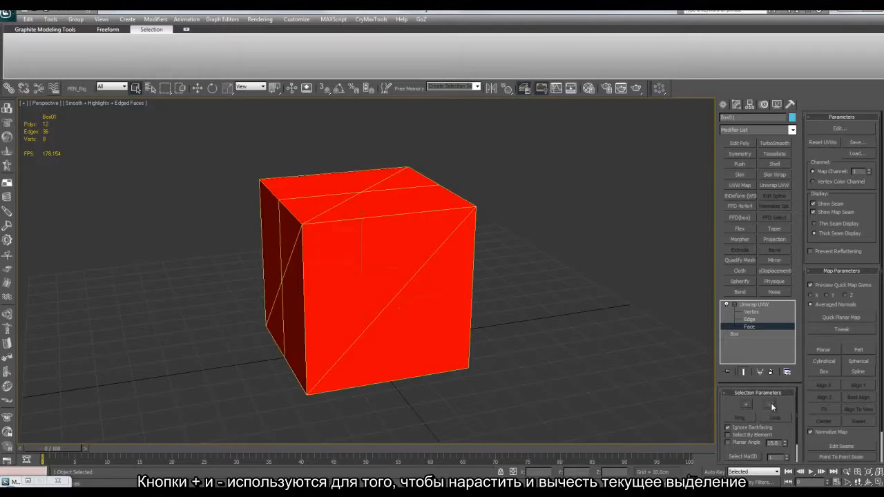
left_click(771, 403)
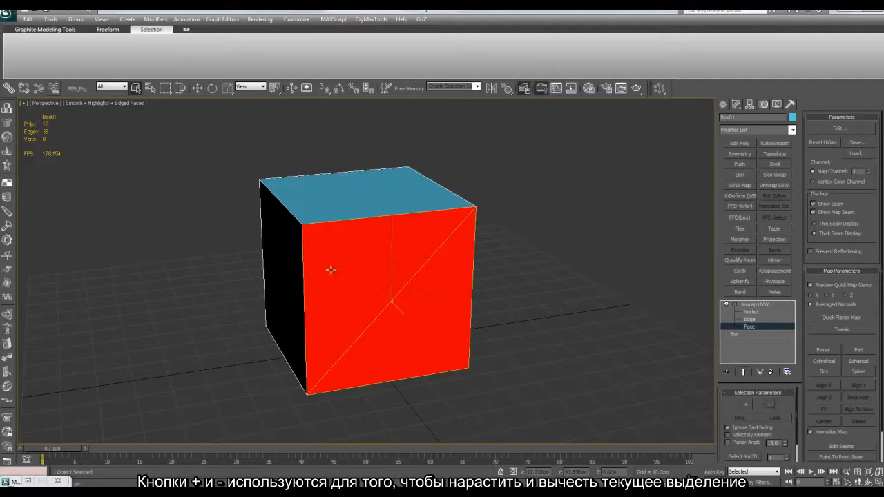
left_click(771, 402)
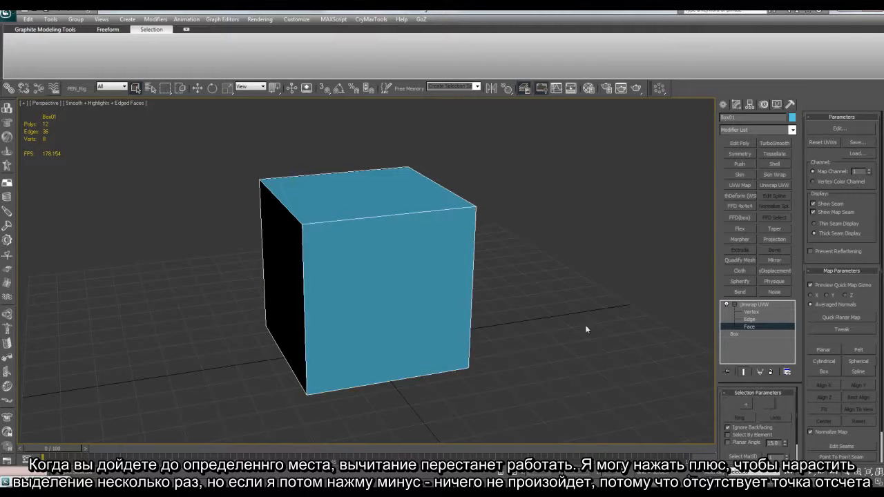
Select one side face of the box and grow the selection twice to cover the whole box
middle_click_drag(506, 253, 546, 318, "alt")
left_click(422, 262)
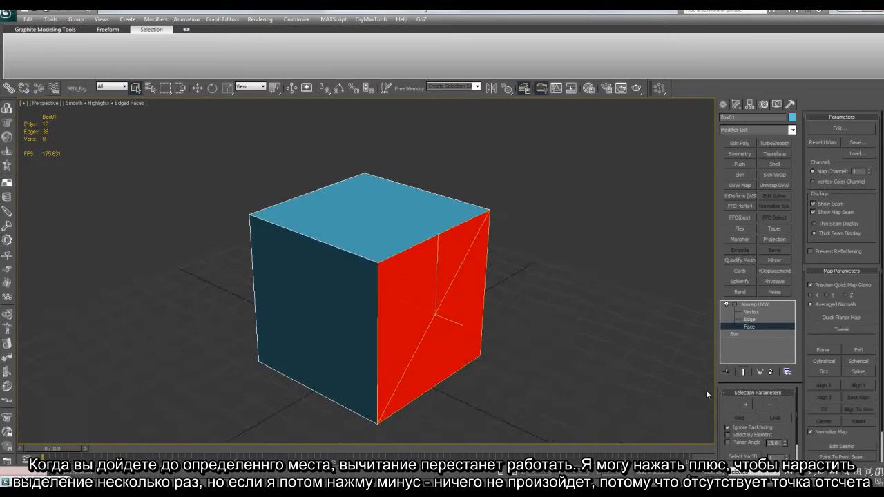
left_click(745, 404)
middle_click_drag(332, 257, 397, 256, "alt")
left_click(745, 404)
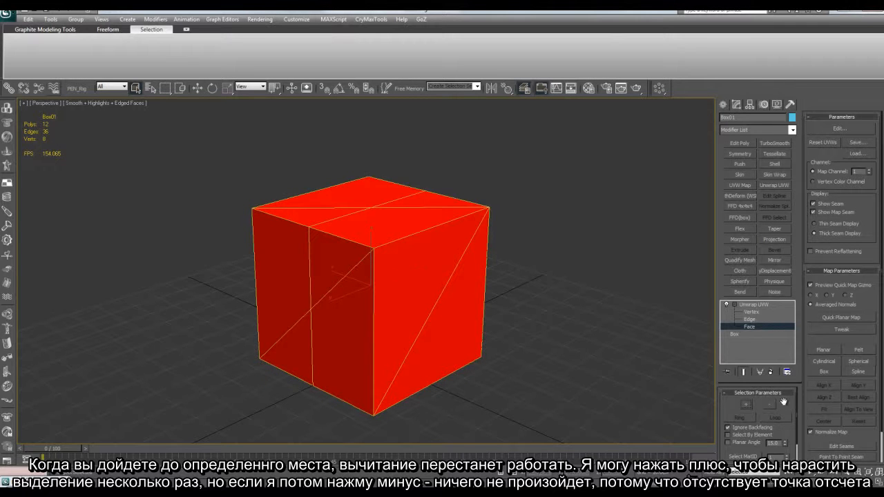
middle_click_drag(491, 286, 297, 244, "alt")
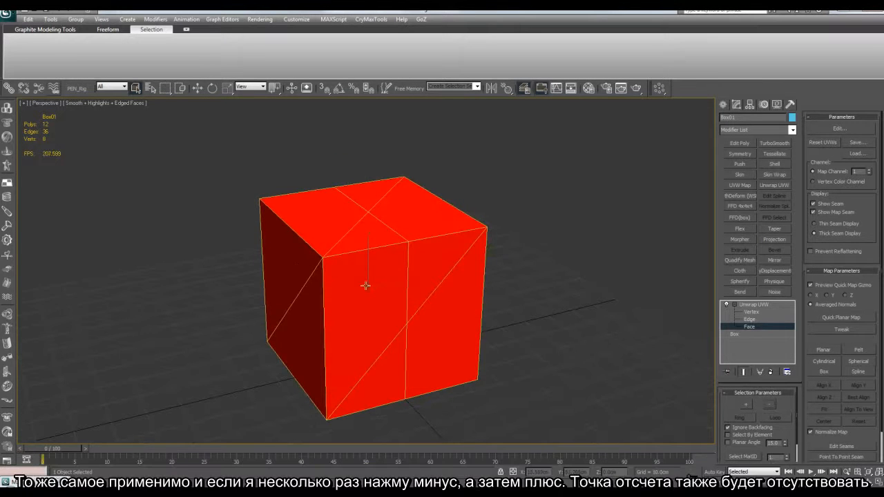
Clear the full selection, select a single side face, grow it once and shrink it twice to empty the selection
left_click(525, 322)
middle_click_drag(525, 322, 460, 300, "alt")
middle_click_drag(369, 265, 435, 310, "alt")
left_click(435, 311)
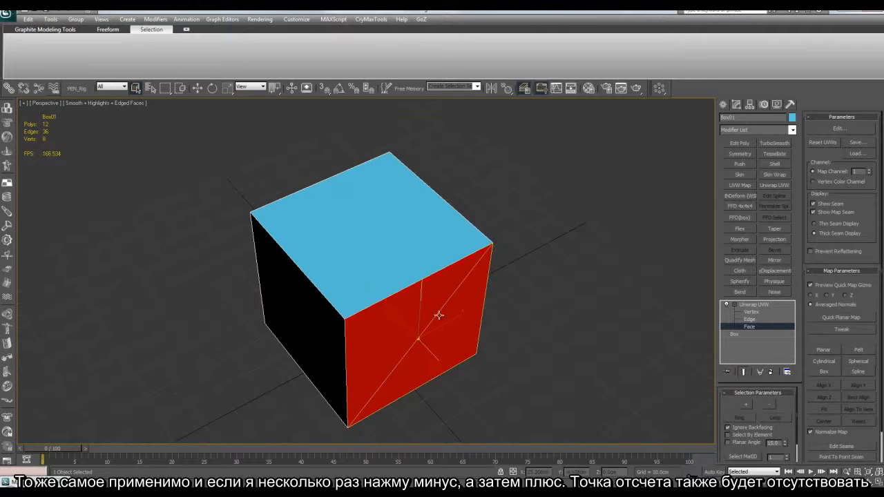
left_click(750, 404)
middle_click_drag(580, 286, 601, 245, "alt")
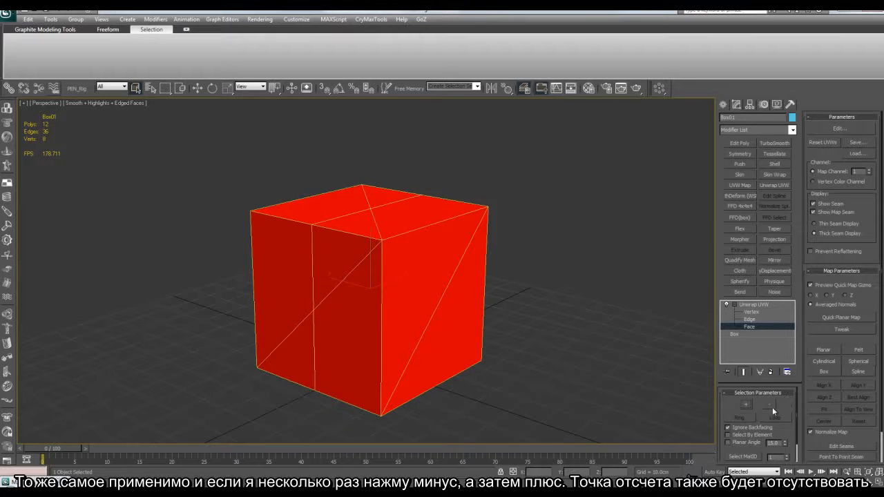
left_click(772, 406)
left_click(771, 404)
middle_click_drag(498, 330, 493, 355, "alt")
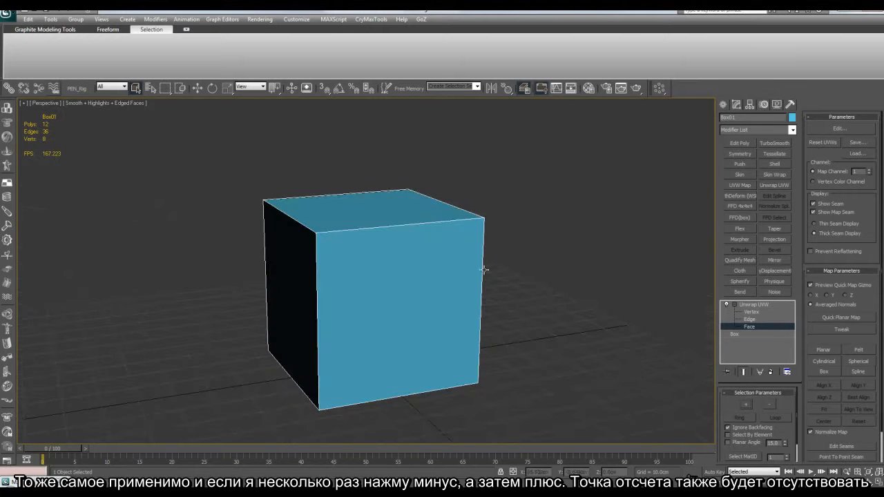
middle_click_drag(655, 358, 491, 287, "alt")
middle_click_drag(532, 335, 358, 258, "alt")
mouse_move(446, 282)
middle_mouse_down("alt")
mouse_move(448, 259)
mouse_move(506, 281)
mouse_move(452, 277)
mouse_move(471, 223)
middle_mouse_up("alt")
key("alt+x")
key("alt+x")
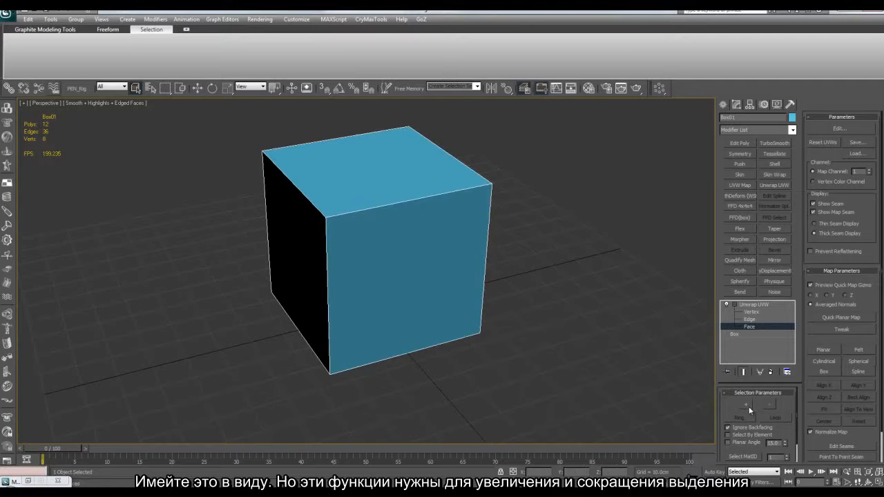
Select the box's front face, and grow and shrink the selection once to return to that face
left_click(438, 273)
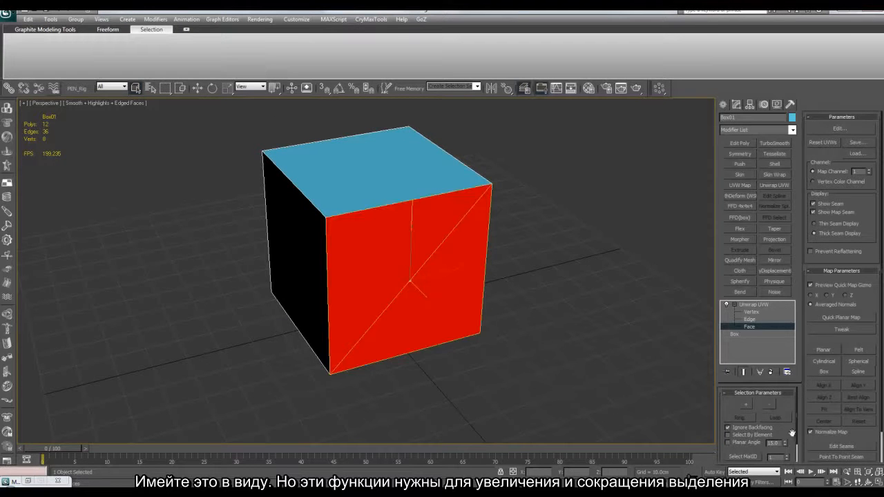
left_click(751, 408)
left_click(773, 405)
middle_click_drag(544, 337, 541, 338, "alt")
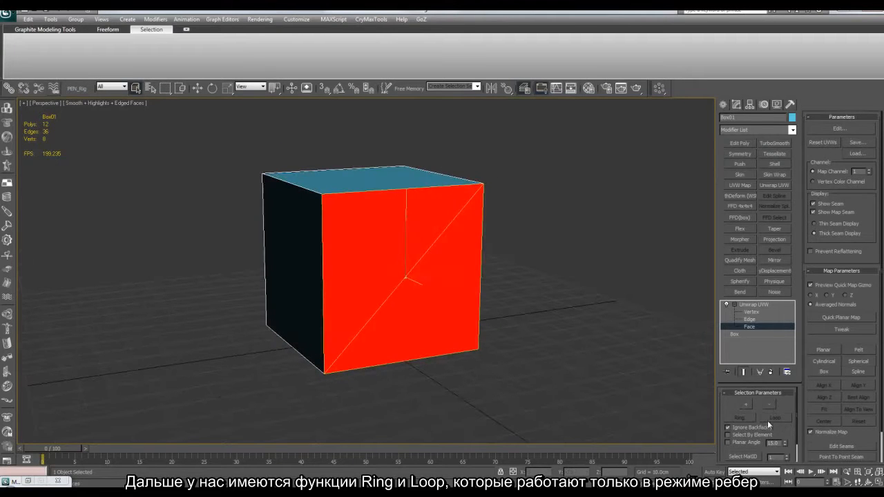
Switch through the Edge, Face and Vertex levels to compare Ring and Loop availability, returning to Face level
left_click(749, 320)
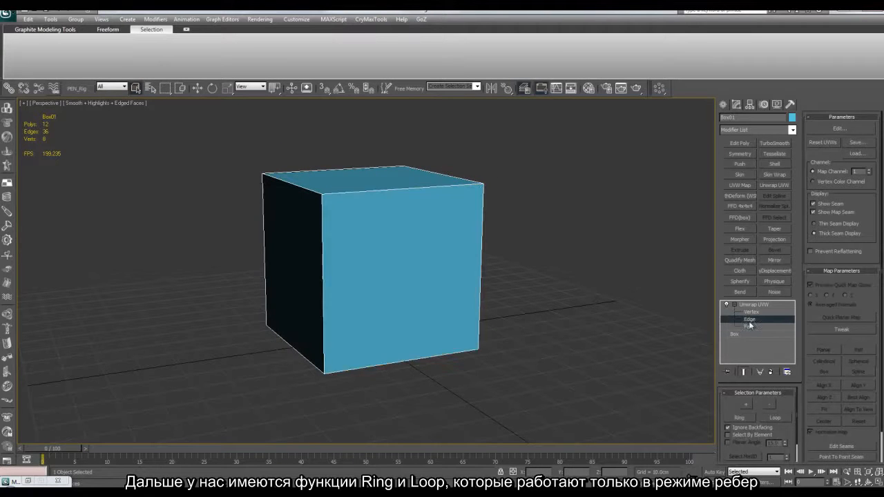
left_click(753, 326)
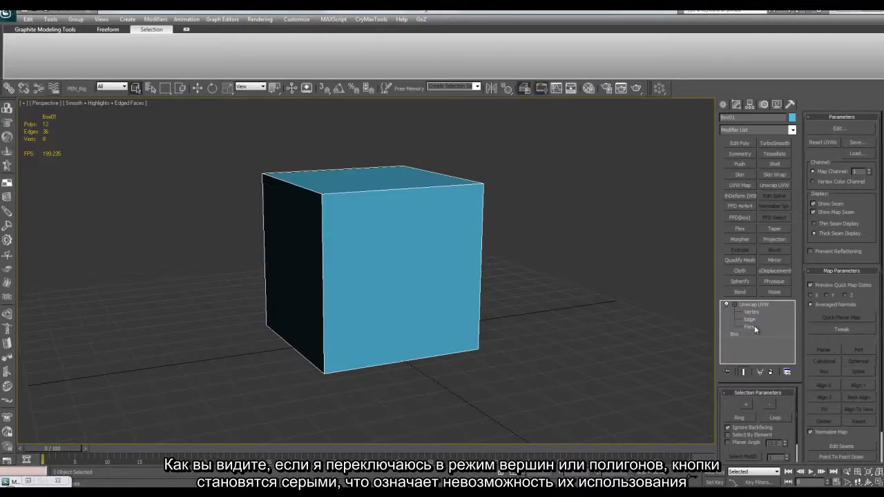
left_click(754, 311)
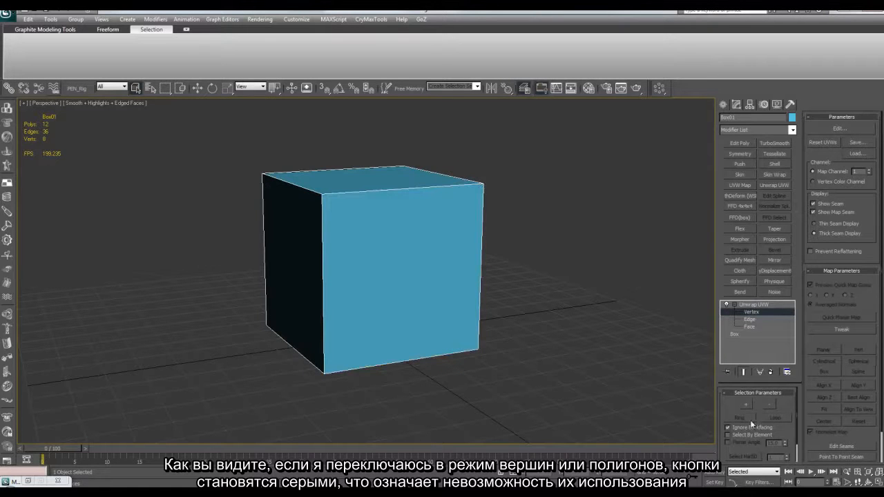
left_click(753, 327)
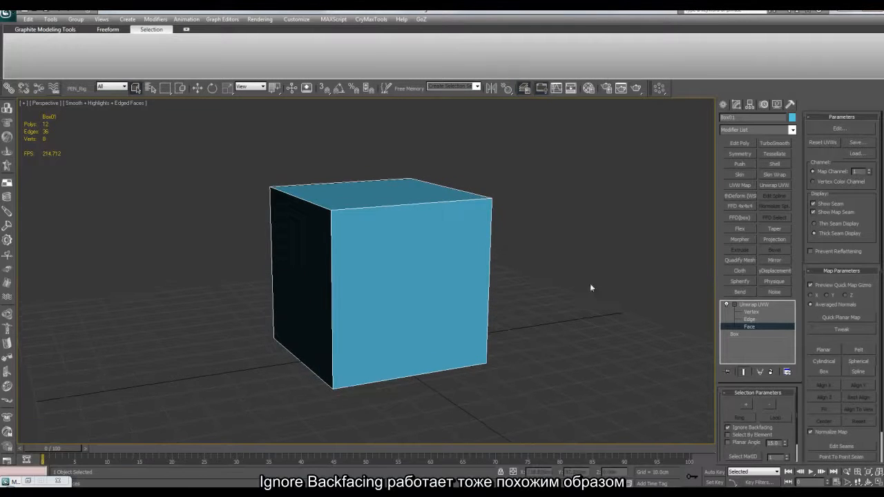
Region-select the whole box with Ignore Backfacing on, check which faces are included, and clear the selection
middle_click_drag(546, 274, 587, 291)
key("alt+x")
left_click_drag(265, 150, 519, 399)
left_click_drag(217, 153, 495, 390)
middle_click_drag(496, 390, 422, 337, "alt")
left_click(525, 370)
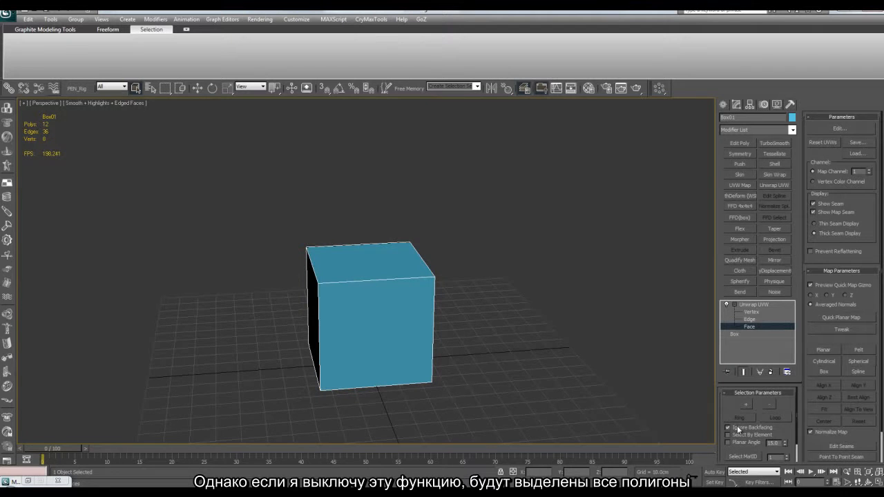
Turn off Ignore Backfacing and region-select all faces of the box, including the rear ones
left_click(757, 432)
left_click_drag(214, 178, 463, 404)
middle_click_drag(517, 302, 483, 307, "alt")
scroll(523, 304, "up", 3)
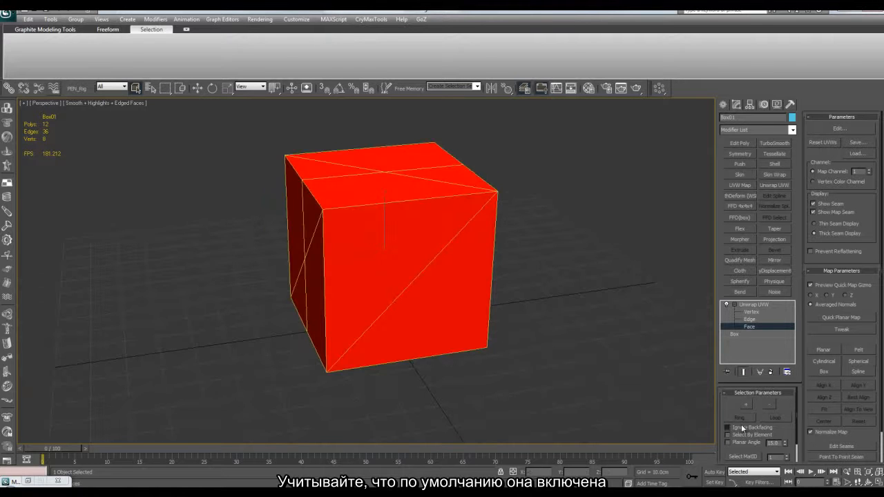
Clear the selection of all box faces and turn Ignore Backfacing back on
left_click(580, 357)
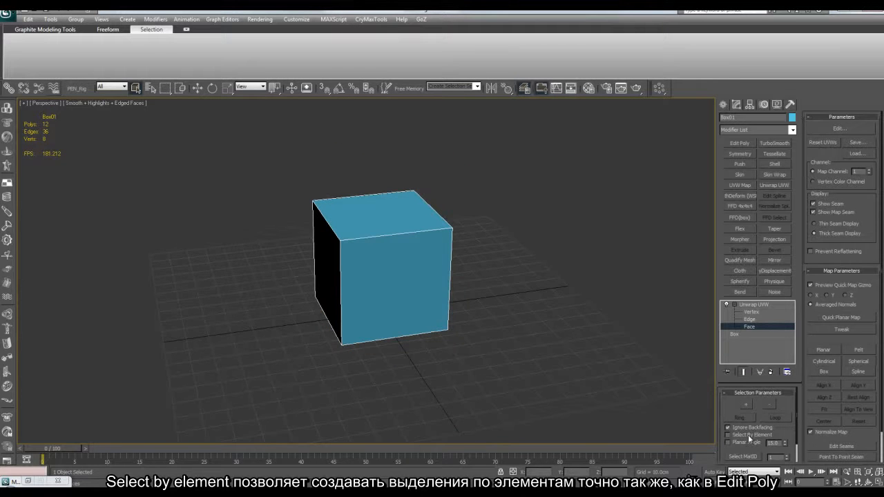
middle_click_drag(505, 282, 482, 311)
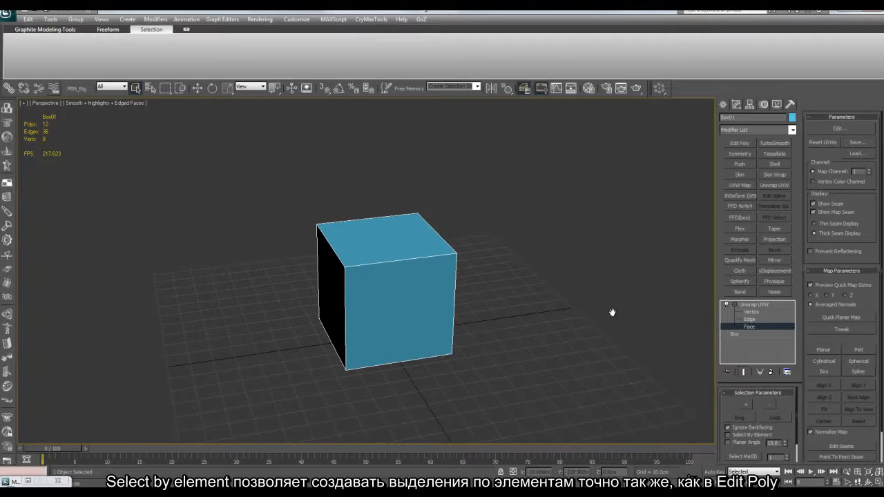
scroll(550, 367, "up", 4)
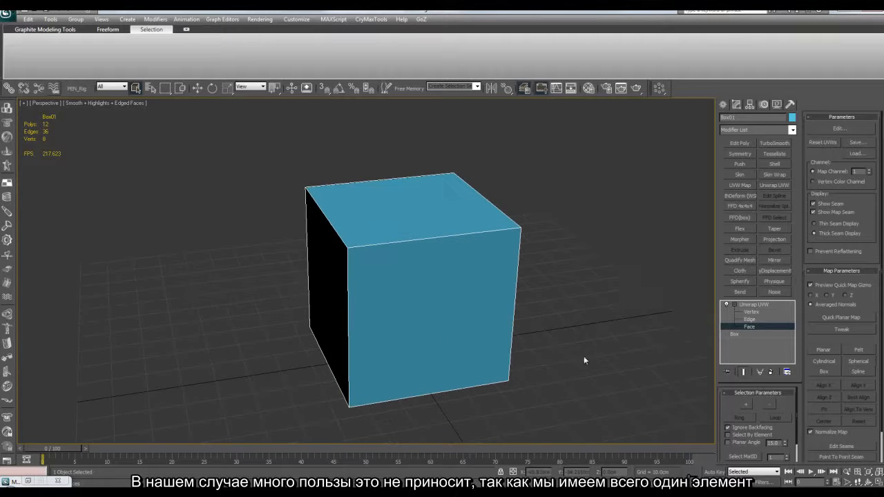
middle_click_drag(534, 253, 525, 256)
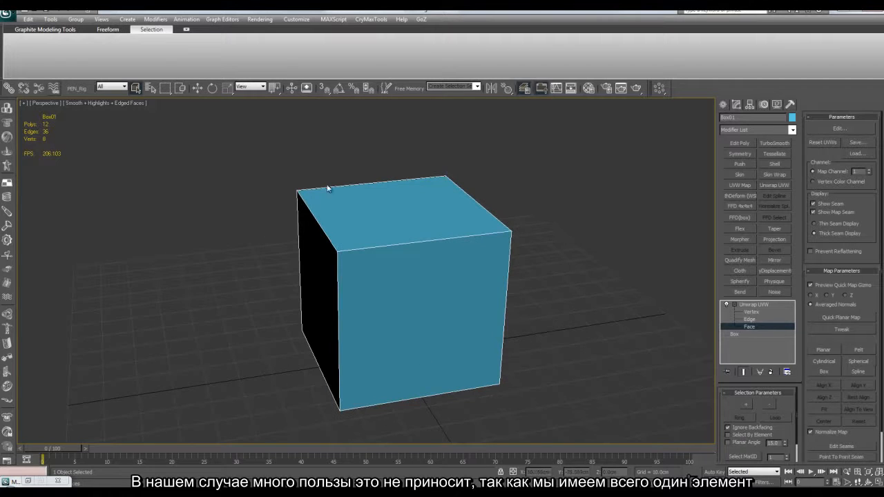
middle_click_drag(511, 301, 476, 300)
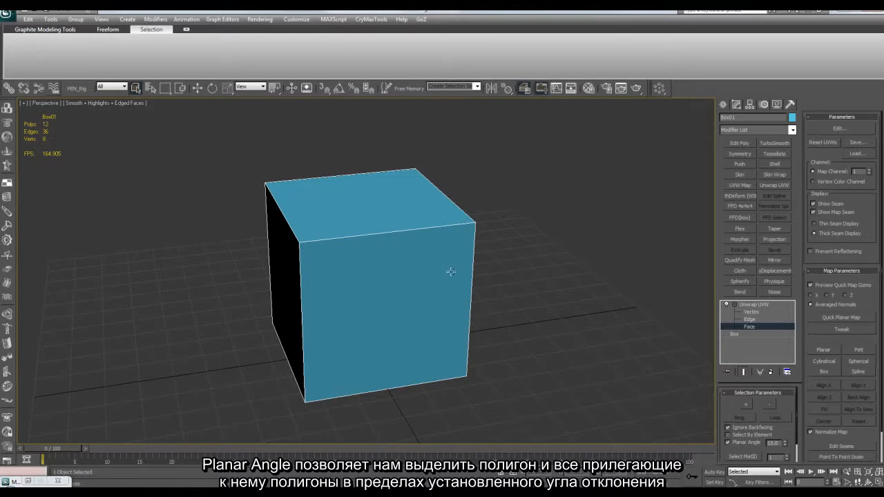
With Planar Angle enabled at 15, select a side face of the box and check which adjacent faces are included
middle_click_drag(493, 241, 531, 283, "alt")
left_click(429, 284)
middle_click_drag(337, 236, 467, 283, "alt")
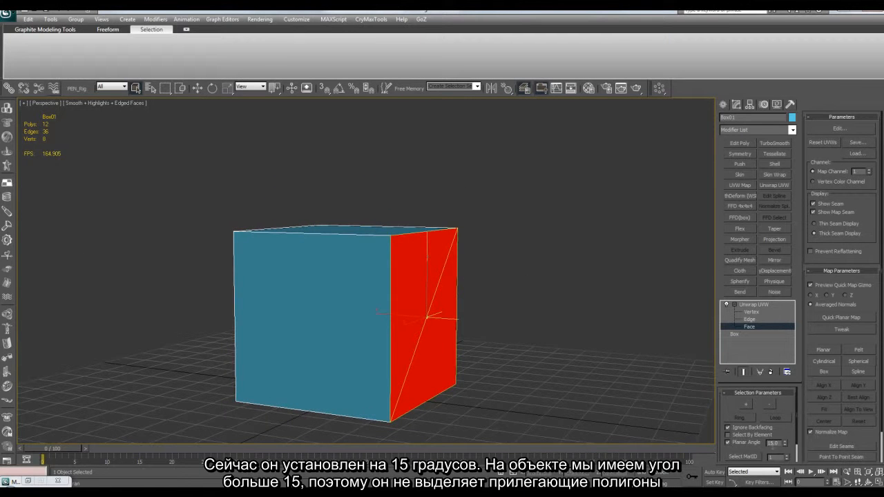
left_click(518, 285)
middle_click_drag(553, 297, 494, 291, "alt")
scroll(518, 280, "up", 3)
left_click(459, 289)
middle_click_drag(489, 322, 456, 356, "alt")
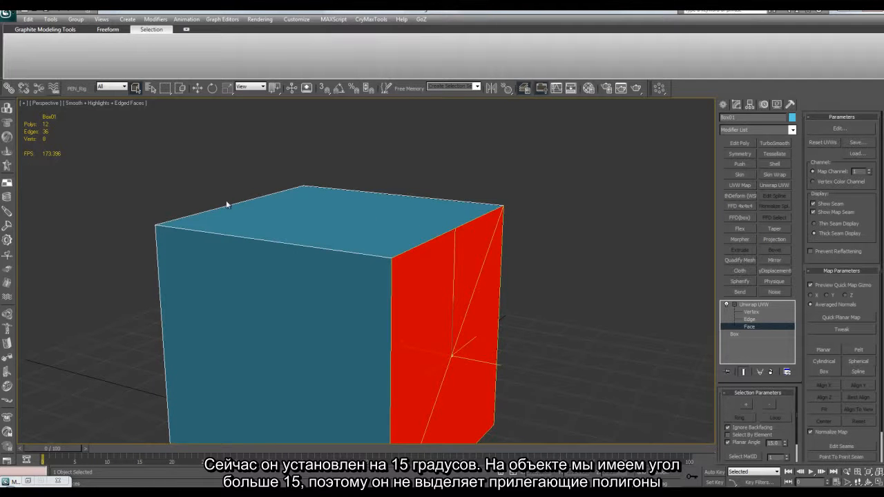
middle_click_drag(365, 225, 461, 319, "alt")
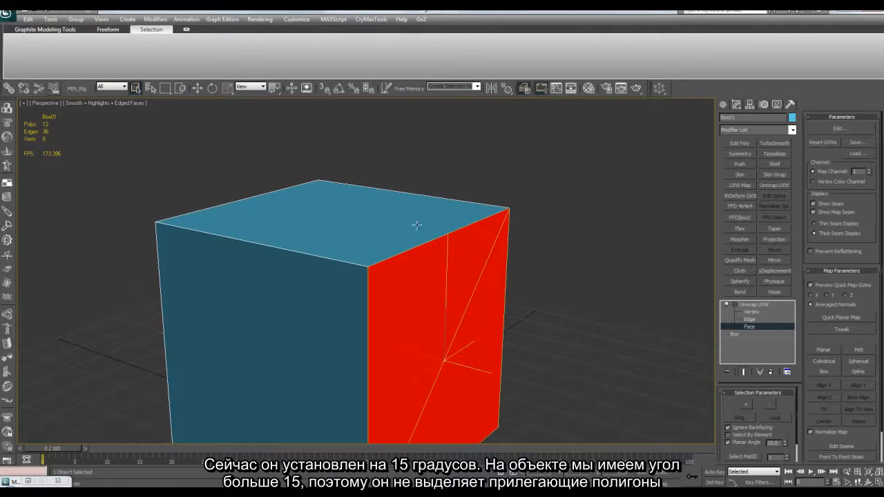
middle_click_drag(391, 223, 467, 300, "alt")
Add an Edit Poly modifier above Unwrap UVW and select the two lower vertices of the box's side face
left_click(772, 306)
left_click(743, 144)
middle_click_drag(480, 223, 503, 219)
key("1")
key("alt+x")
left_click_drag(315, 313, 446, 396)
key("w")
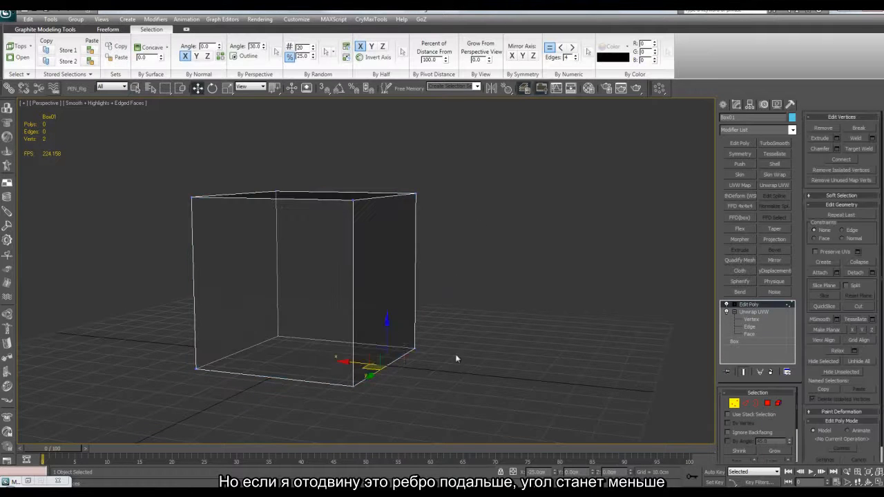
key("alt+x")
Try pulling the two selected lower vertices outward to slope the side face, and undo the move
left_click_drag(373, 365, 667, 403)
middle_click_drag(525, 214, 513, 256, "alt")
scroll(513, 255, "down", 3)
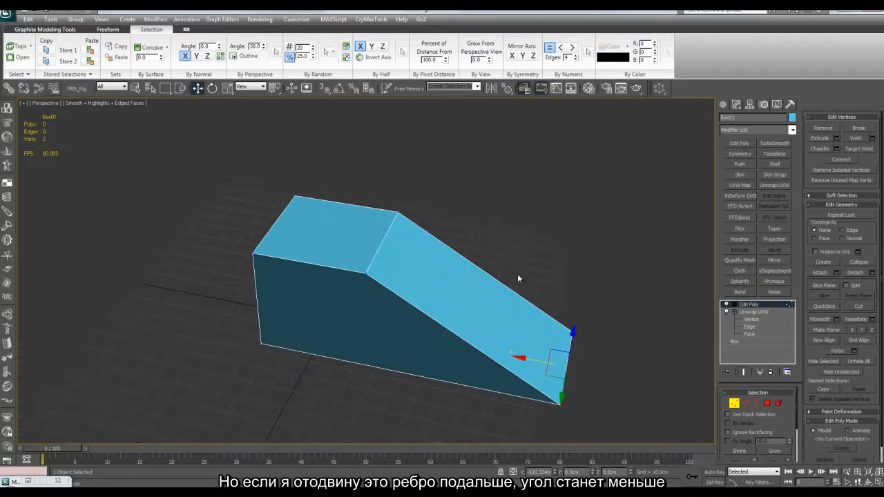
middle_click_drag(371, 241, 406, 223, "alt")
key("ctrl+z")
middle_click_drag(375, 261, 403, 242, "alt")
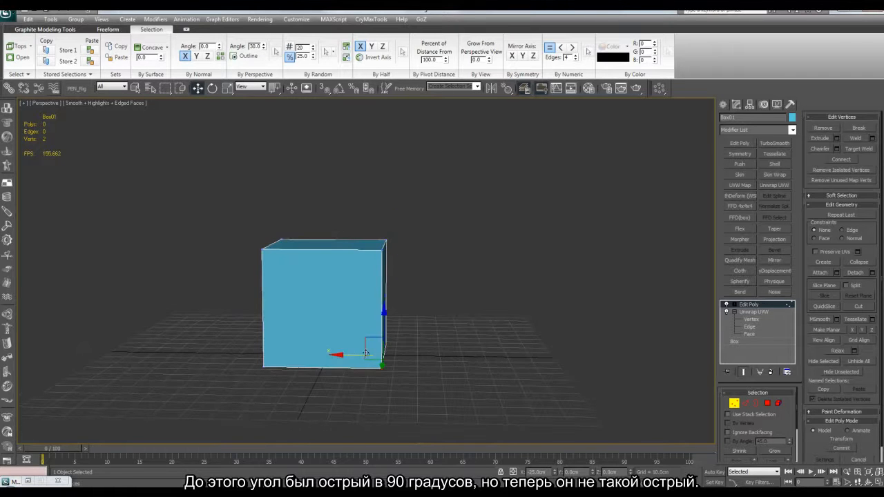
Move the two selected lower vertices far outward along X to form a long, shallow slope, and leave Vertex level
left_click_drag(344, 355, 759, 323)
middle_click_drag(458, 319, 393, 319)
scroll(392, 319, "down", 3)
scroll(362, 255, "up", 4)
middle_click_drag(509, 300, 425, 269)
key("1")
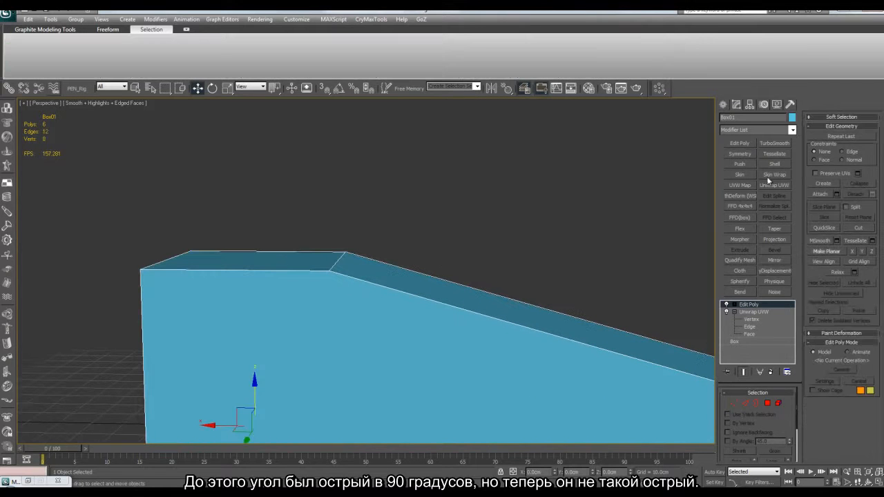
Add a second Unwrap UVW modifier above Edit Poly and enter its Face level
left_click(774, 184)
left_click(734, 304)
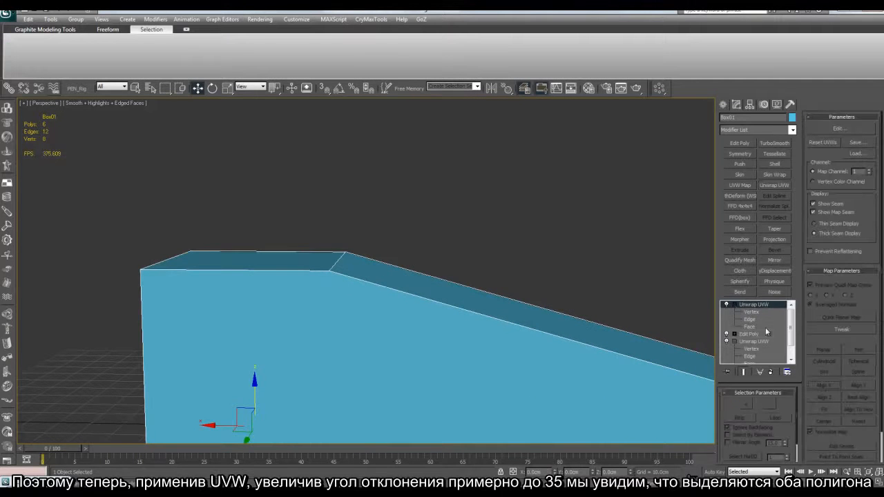
key("3")
Turn on Planar Angle for the new Unwrap UVW and test a face selection, clearing it again
middle_click_drag(593, 322, 553, 345, "alt")
left_click(749, 442)
middle_click_drag(446, 327, 454, 274)
left_click(453, 322)
left_click(586, 229)
Set Planar Angle to 35 and select the sloped face together with the adjoining top face
double_click(779, 443)
type("35")
left_click(398, 246)
middle_click_drag(399, 246, 409, 281)
scroll(399, 273, "down", 2)
left_click(489, 274)
left_click(450, 307)
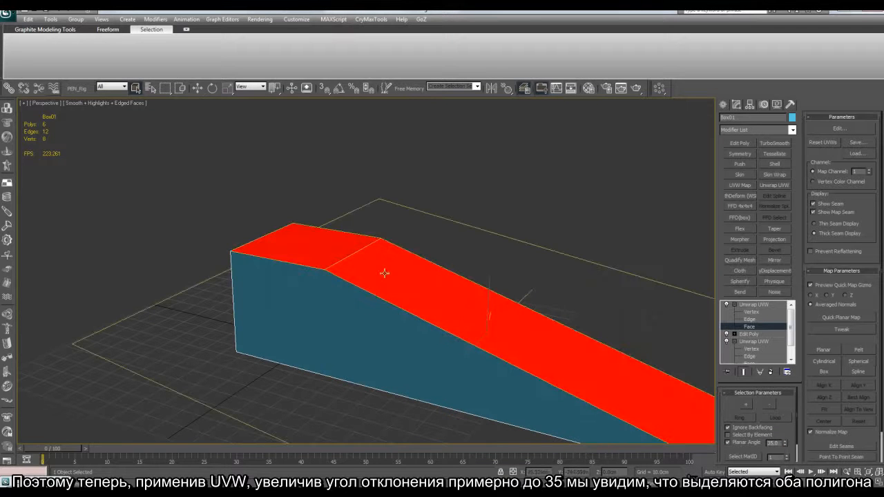
middle_click_drag(336, 250, 446, 289, "alt")
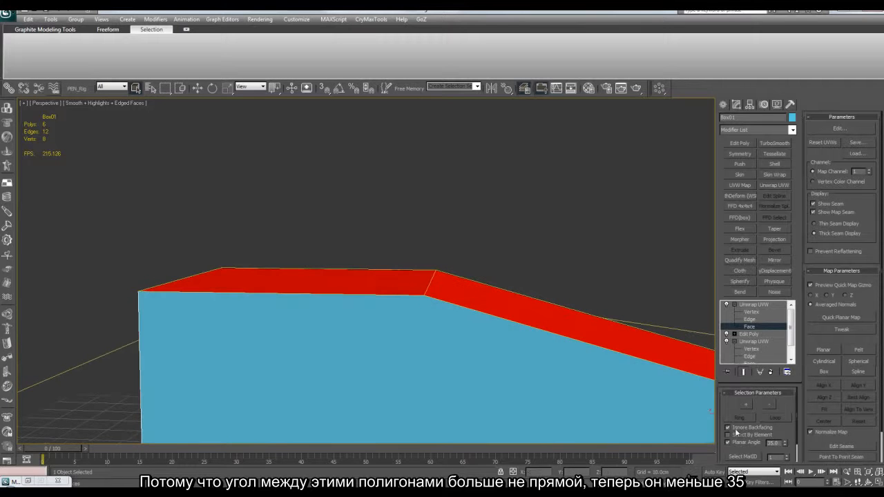